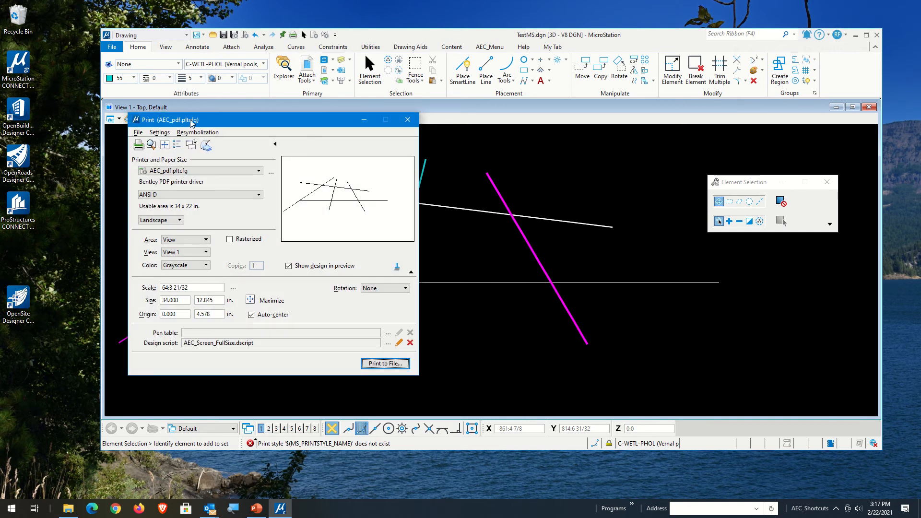
# Open the AEC_pdf.pltcfg printer driver configuration for editing and show its full table of design weights and print widths.
pyautogui.moveTo(191, 122); pyautogui.dragTo(377, 119)
pyautogui.click(346, 128)
pyautogui.moveTo(362, 140)
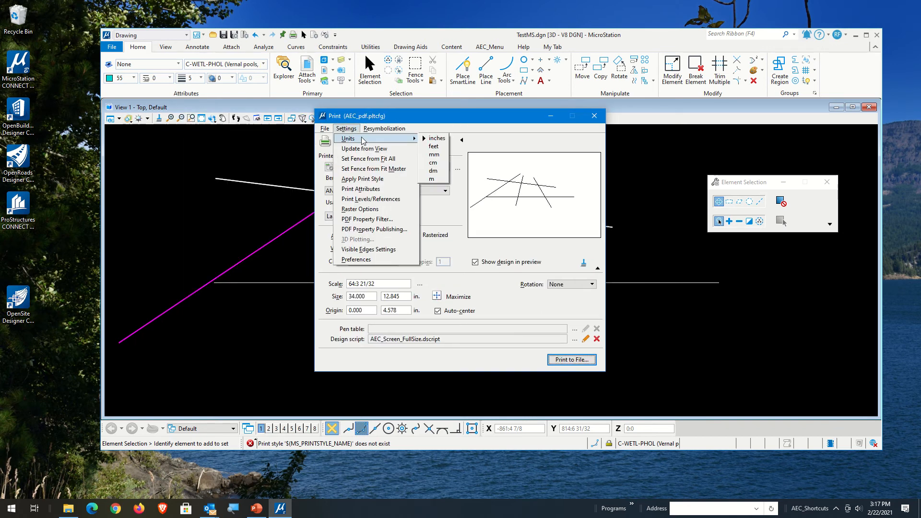
pyautogui.click(325, 129)
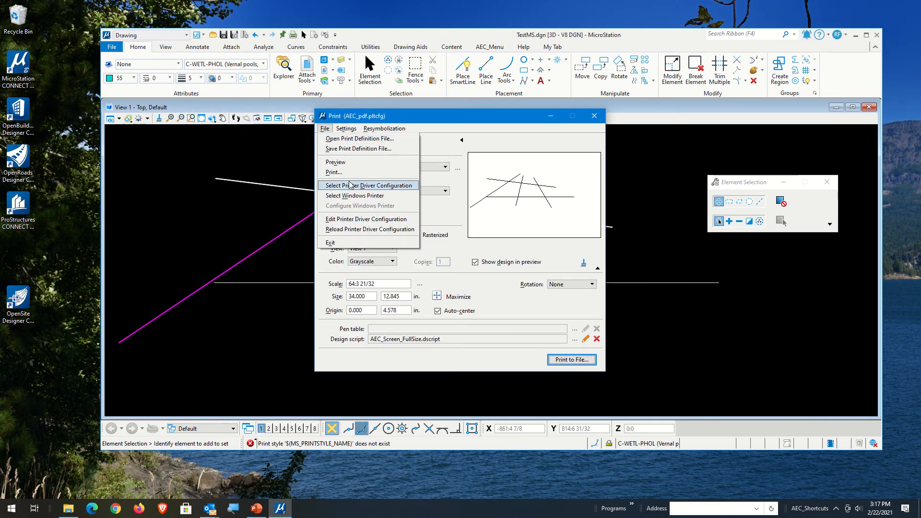
pyautogui.click(348, 223)
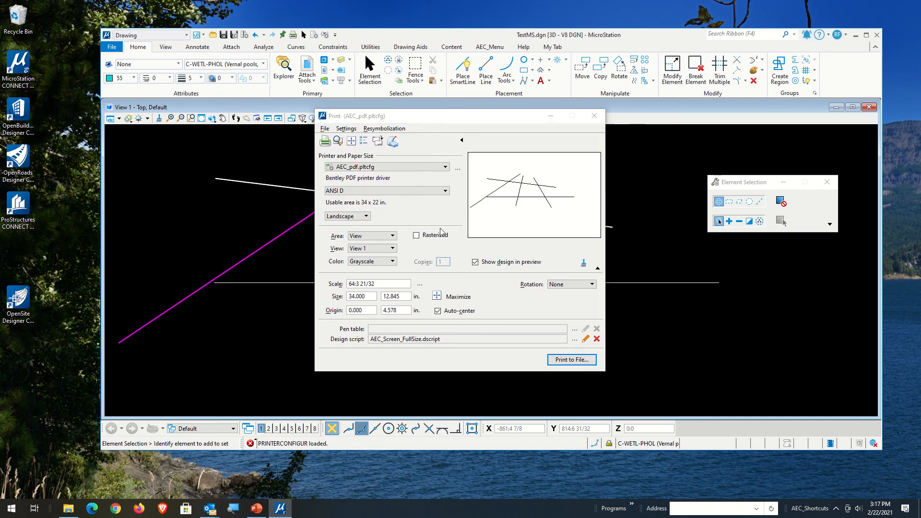
pyautogui.moveTo(221, 27); pyautogui.dragTo(510, 126)
pyautogui.click(451, 139)
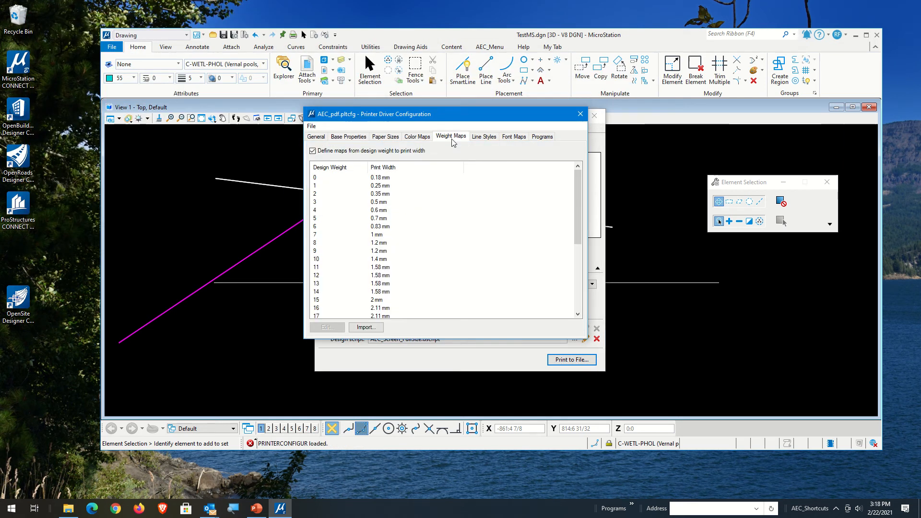
pyautogui.moveTo(450, 339); pyautogui.dragTo(453, 465)
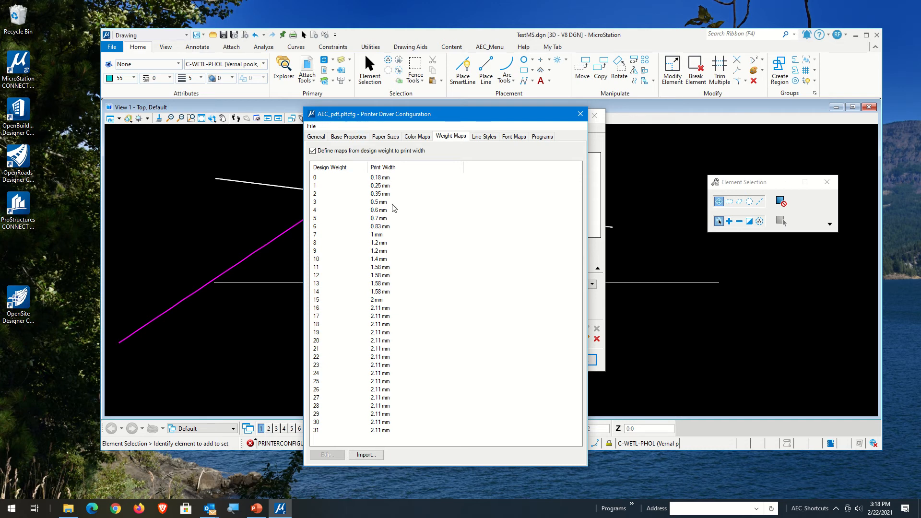
# Examine the print widths mapped to design weights 0 through 6, comparing weights 3, 4 and 5.
pyautogui.click(376, 179)
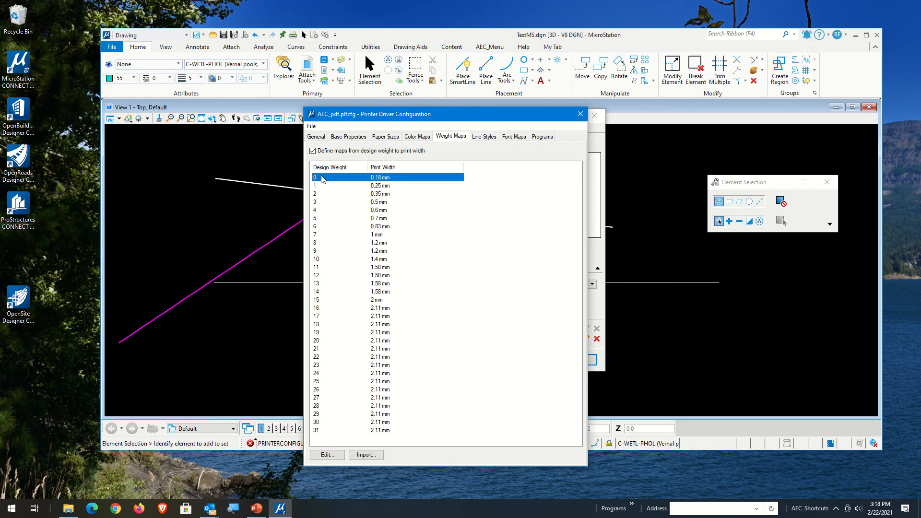
pyautogui.click(375, 186)
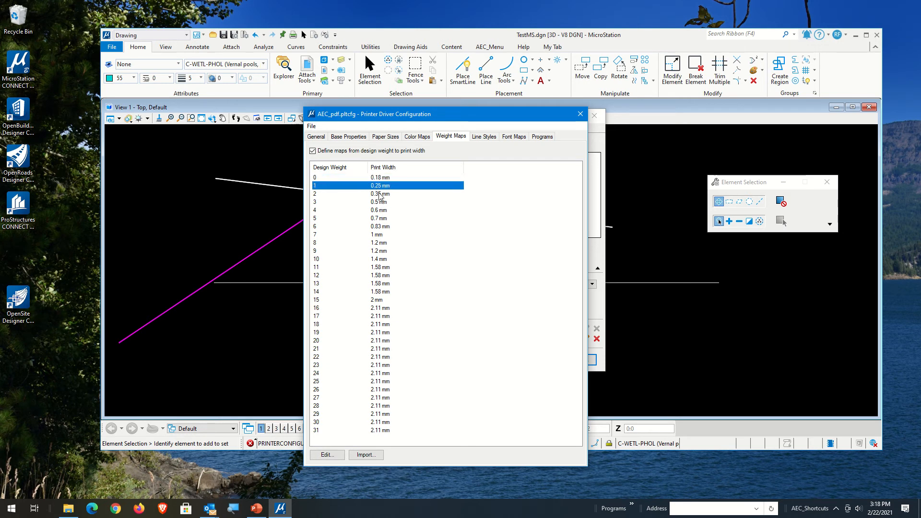
pyautogui.click(380, 194)
pyautogui.click(382, 202)
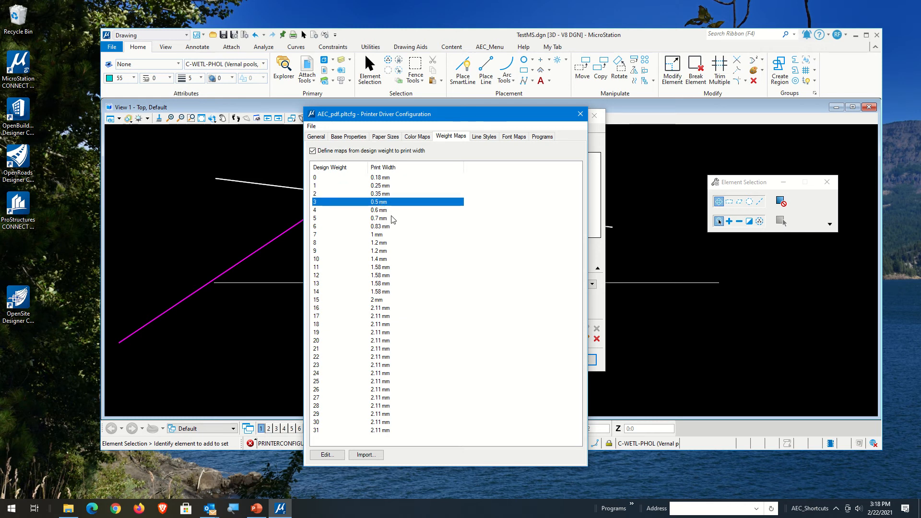
pyautogui.click(366, 211)
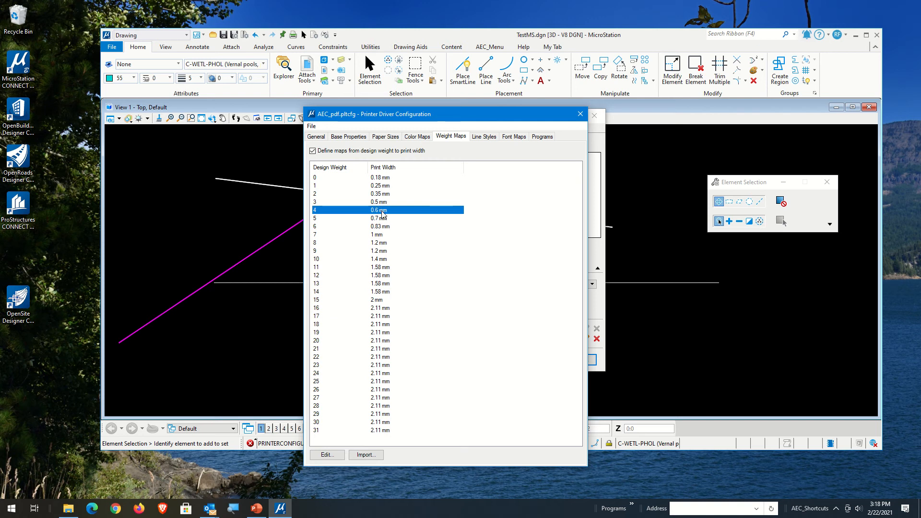
pyautogui.click(377, 203)
pyautogui.click(384, 221)
pyautogui.click(377, 202)
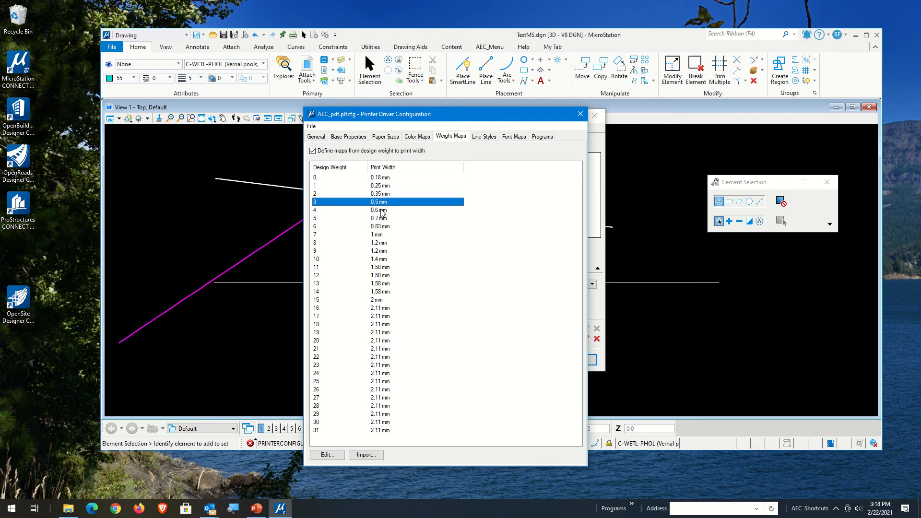
pyautogui.click(379, 218)
pyautogui.click(379, 202)
pyautogui.click(379, 218)
pyautogui.press('Up')
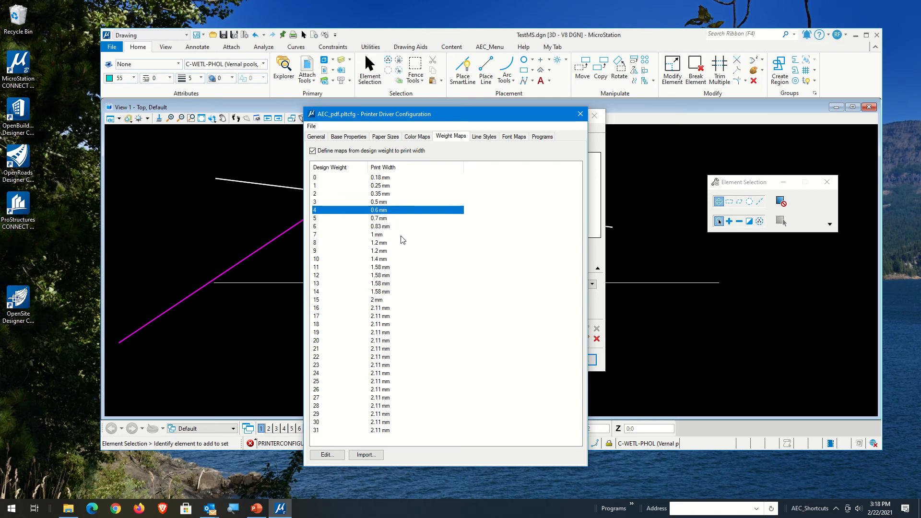
pyautogui.click(388, 228)
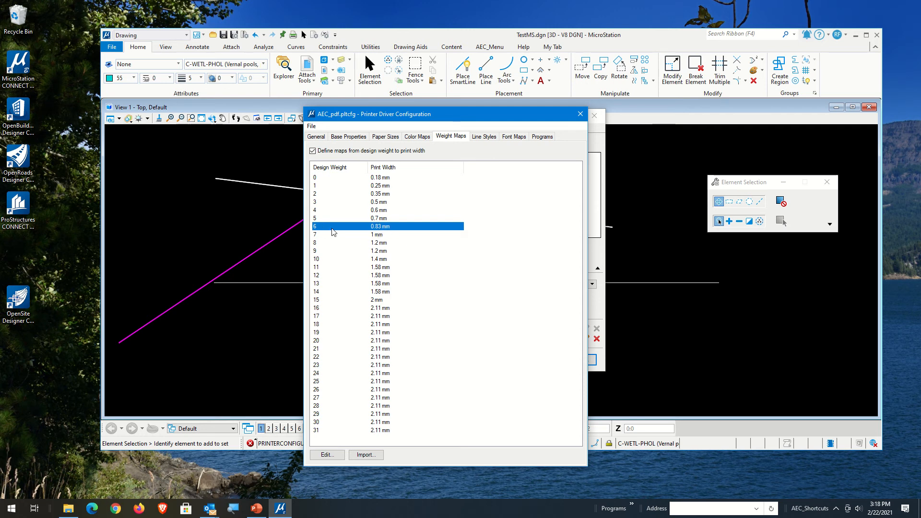
# Examine the print widths mapped to design weights 7 through 31, including the grouped ranges, and close the printer driver configuration.
pyautogui.click(384, 235)
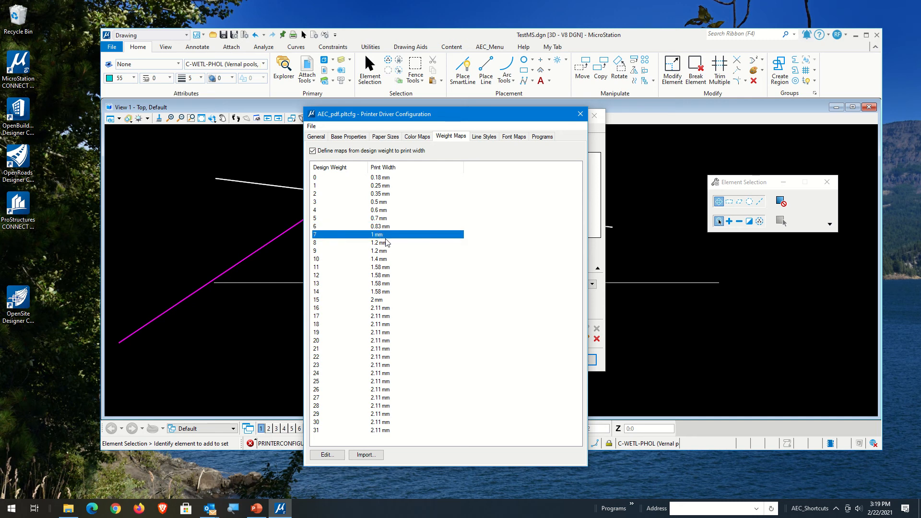
pyautogui.click(389, 244)
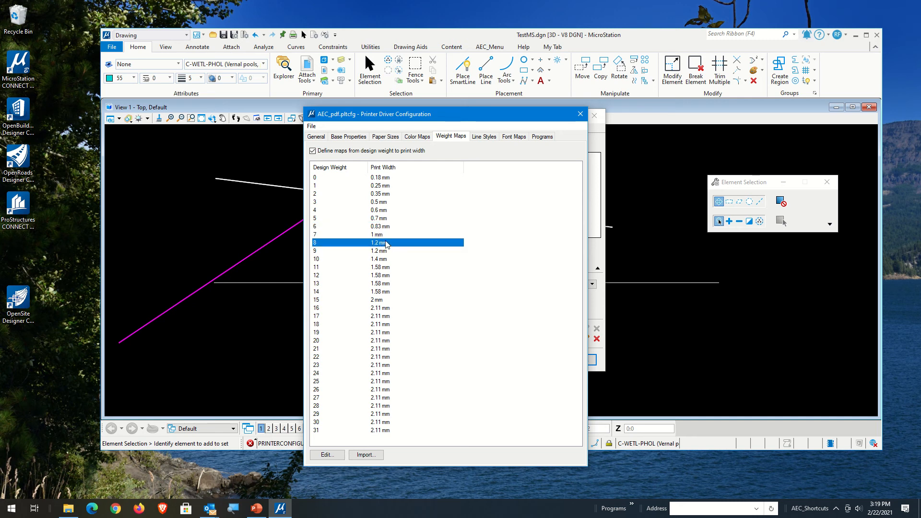
pyautogui.keyDown('shift'); pyautogui.click(387, 252); pyautogui.keyUp('shift')
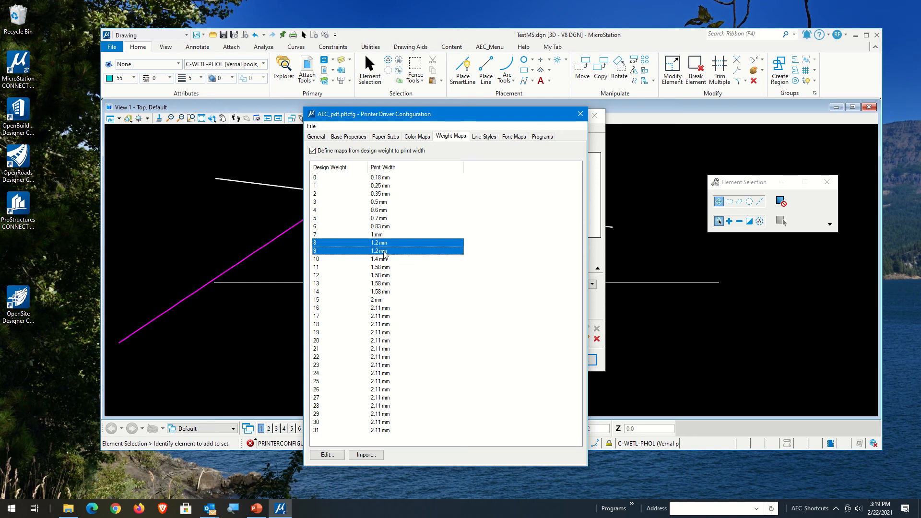
pyautogui.press('ctrl')
pyautogui.click(382, 260)
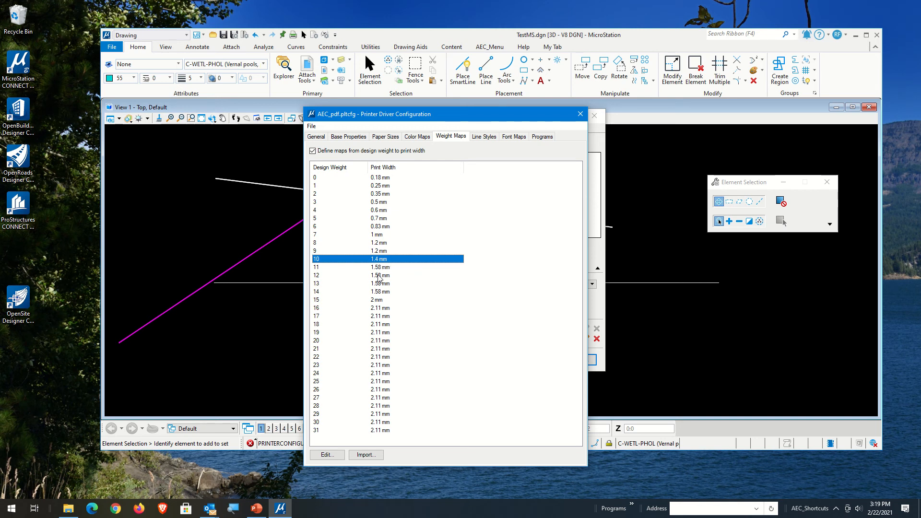
pyautogui.click(375, 268)
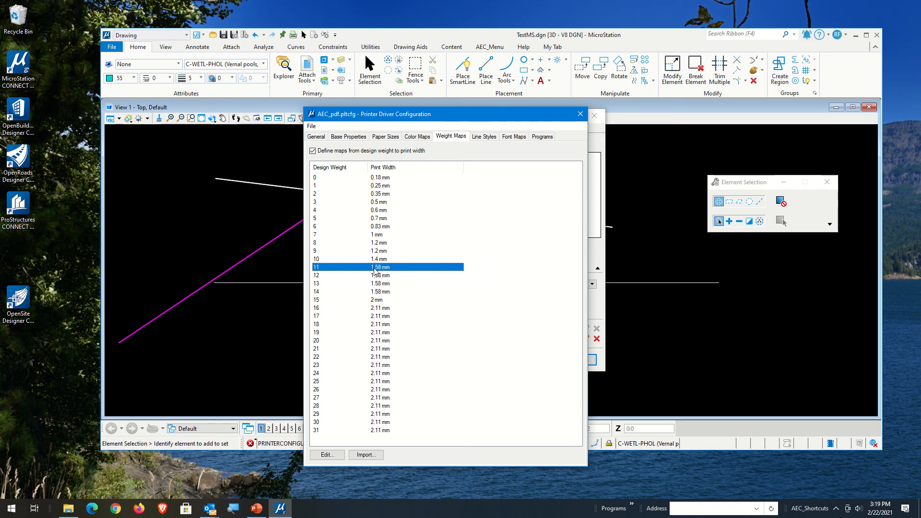
pyautogui.keyDown('shift'); pyautogui.click(388, 293); pyautogui.keyUp('shift')
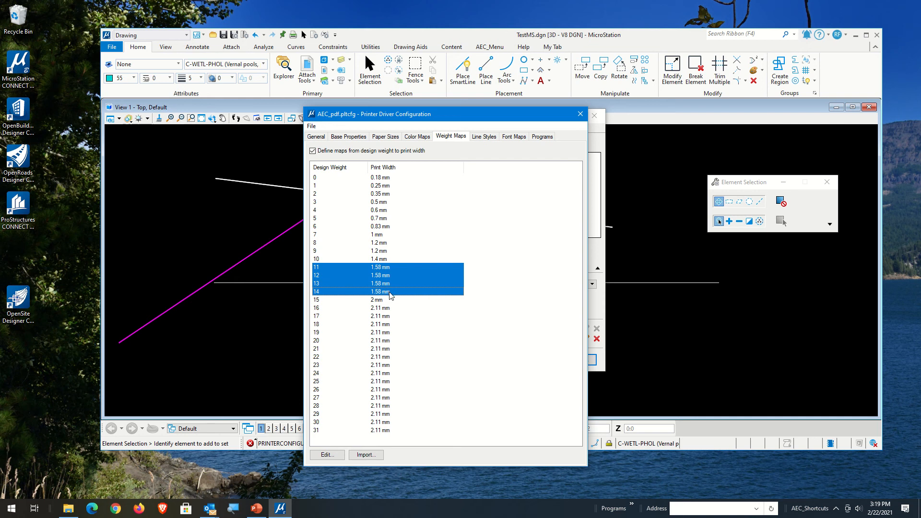
pyautogui.click(387, 300)
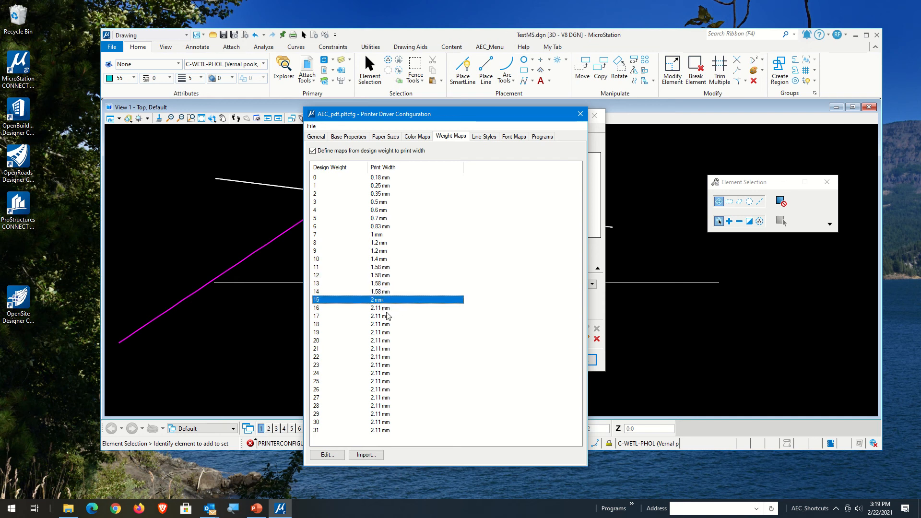
pyautogui.click(384, 309)
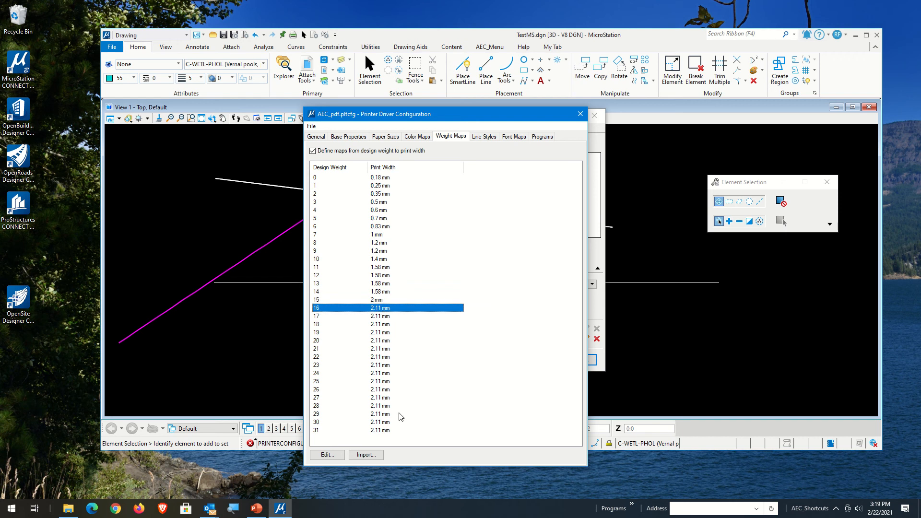
pyautogui.keyDown('shift'); pyautogui.click(387, 431); pyautogui.keyUp('shift')
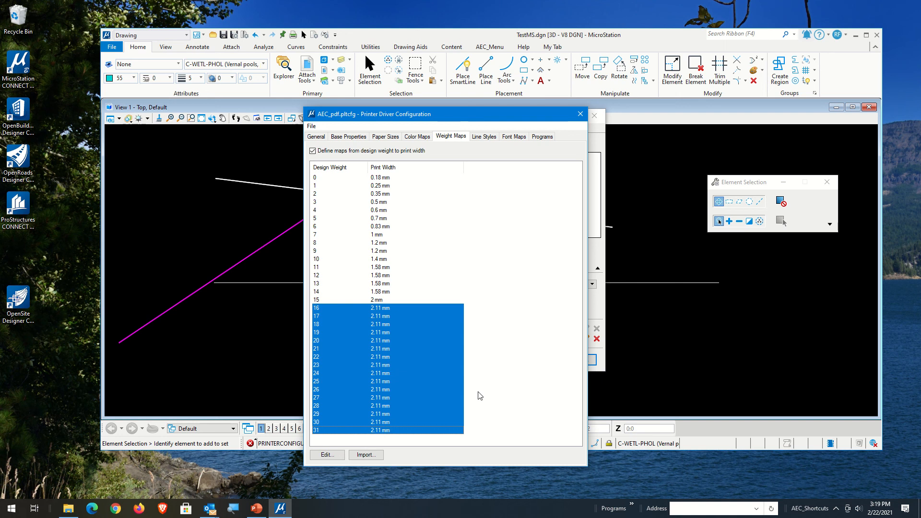
pyautogui.click(502, 384)
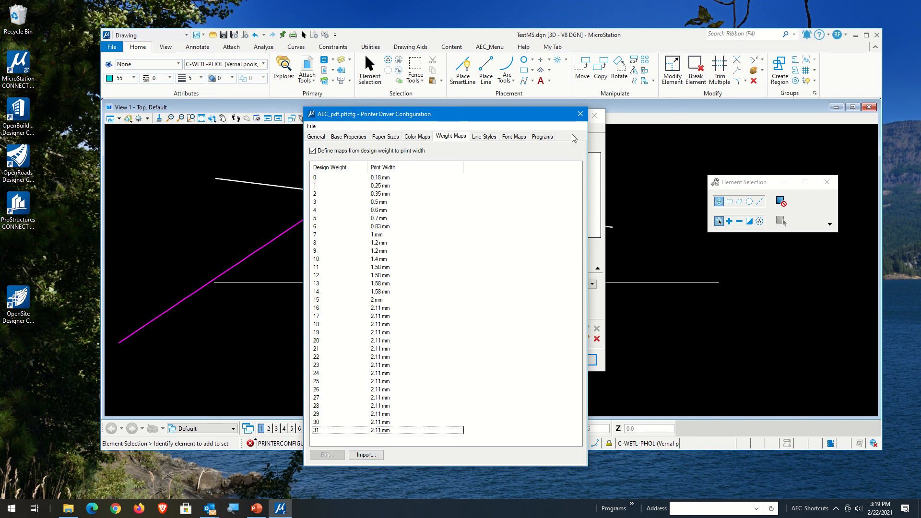
pyautogui.click(580, 114)
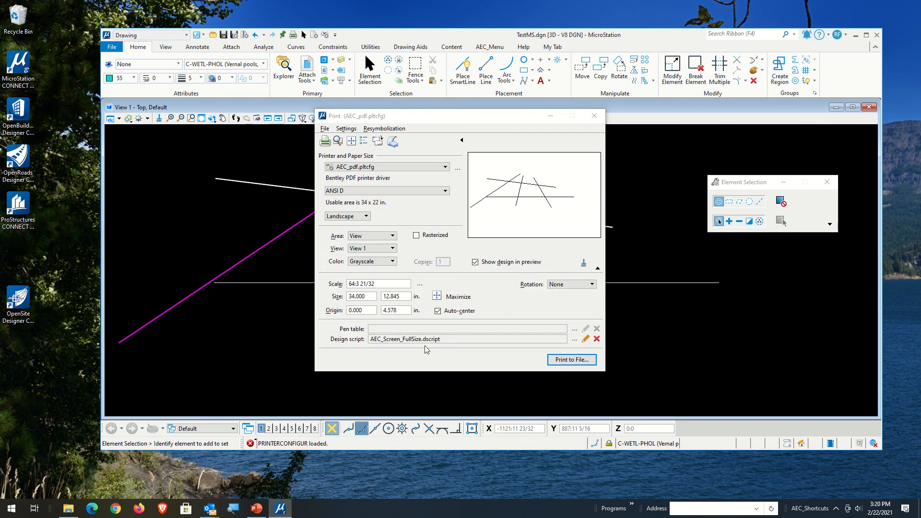
# Open the AEC_Screen_FullSize.dscript design script in Notepad, examine its line thickness settings by weight, and close it.
pyautogui.click(585, 338)
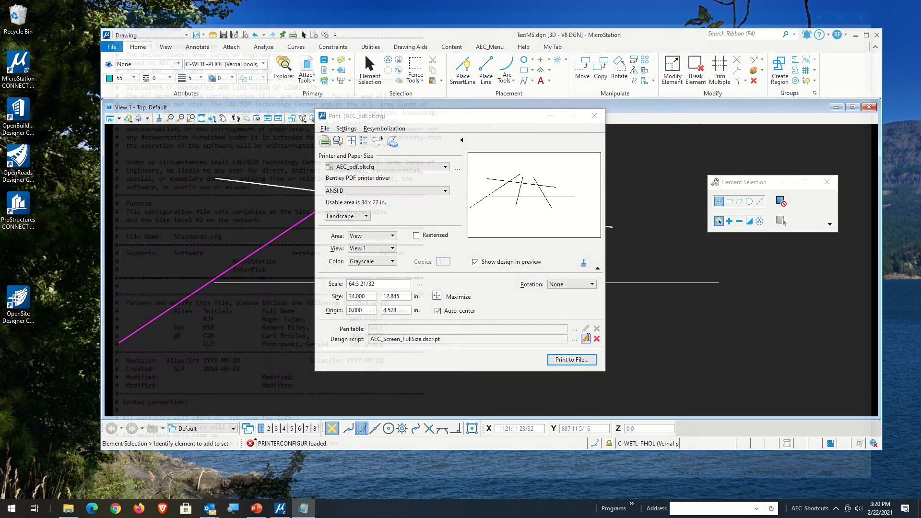
pyautogui.scroll(-18, 486, 312)
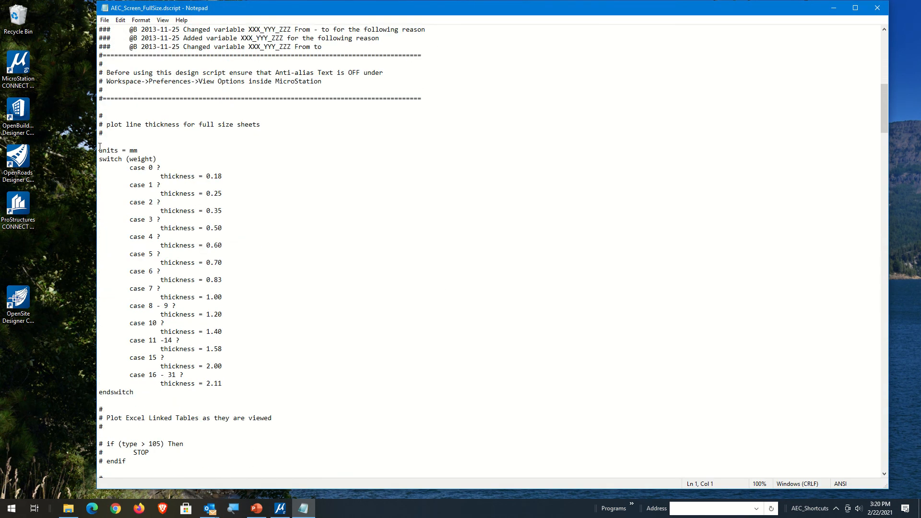
pyautogui.moveTo(100, 147); pyautogui.dragTo(370, 397)
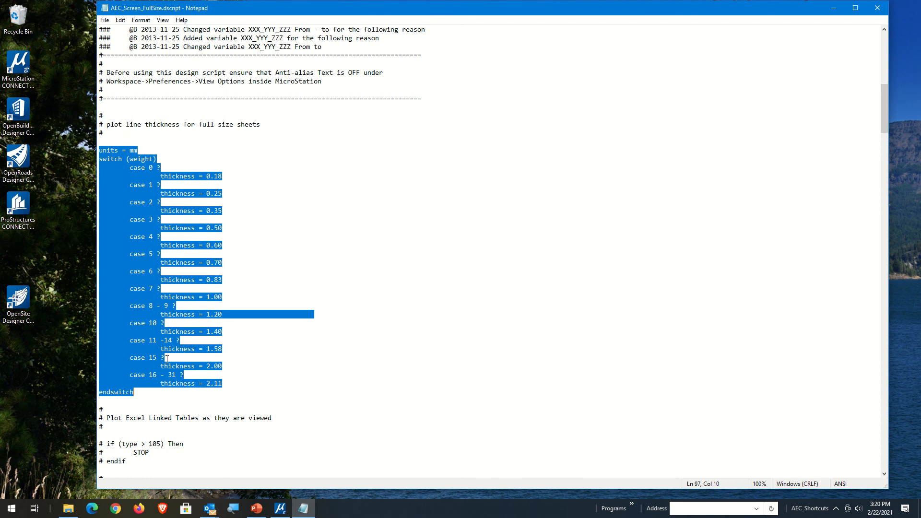
pyautogui.click(145, 401)
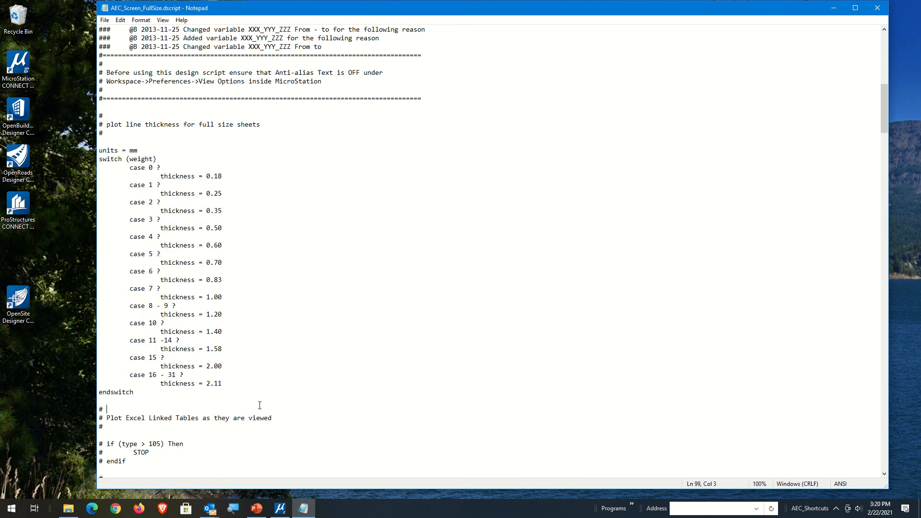
pyautogui.moveTo(260, 406); pyautogui.dragTo(307, 288)
pyautogui.click(304, 286)
pyautogui.moveTo(289, 370); pyautogui.dragTo(193, 169)
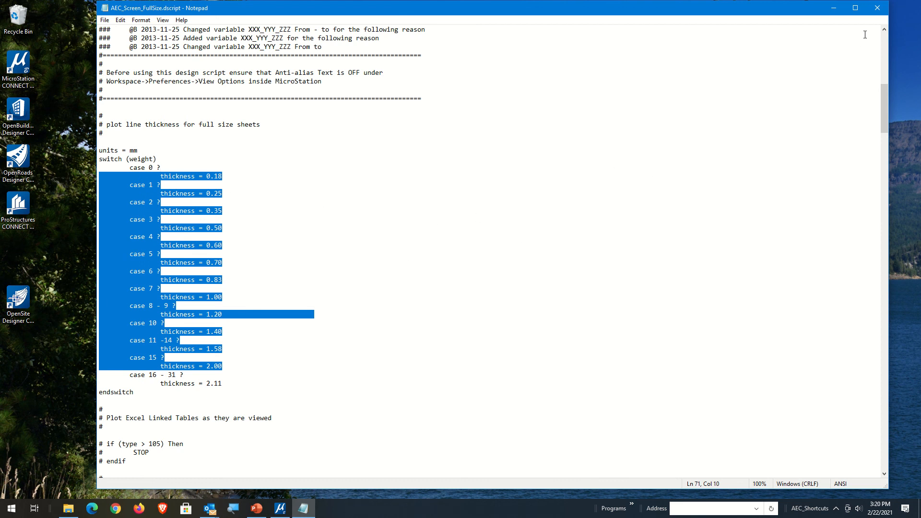
pyautogui.click(877, 7)
pyautogui.click(659, 371)
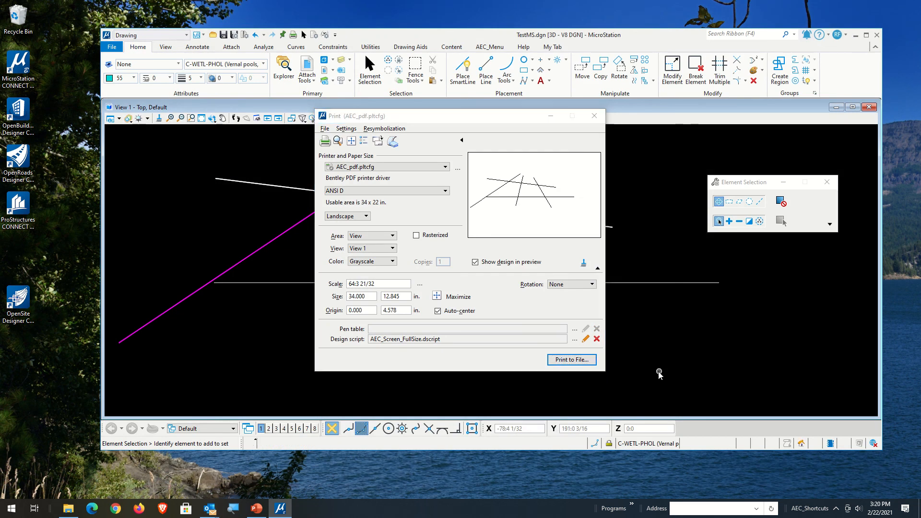